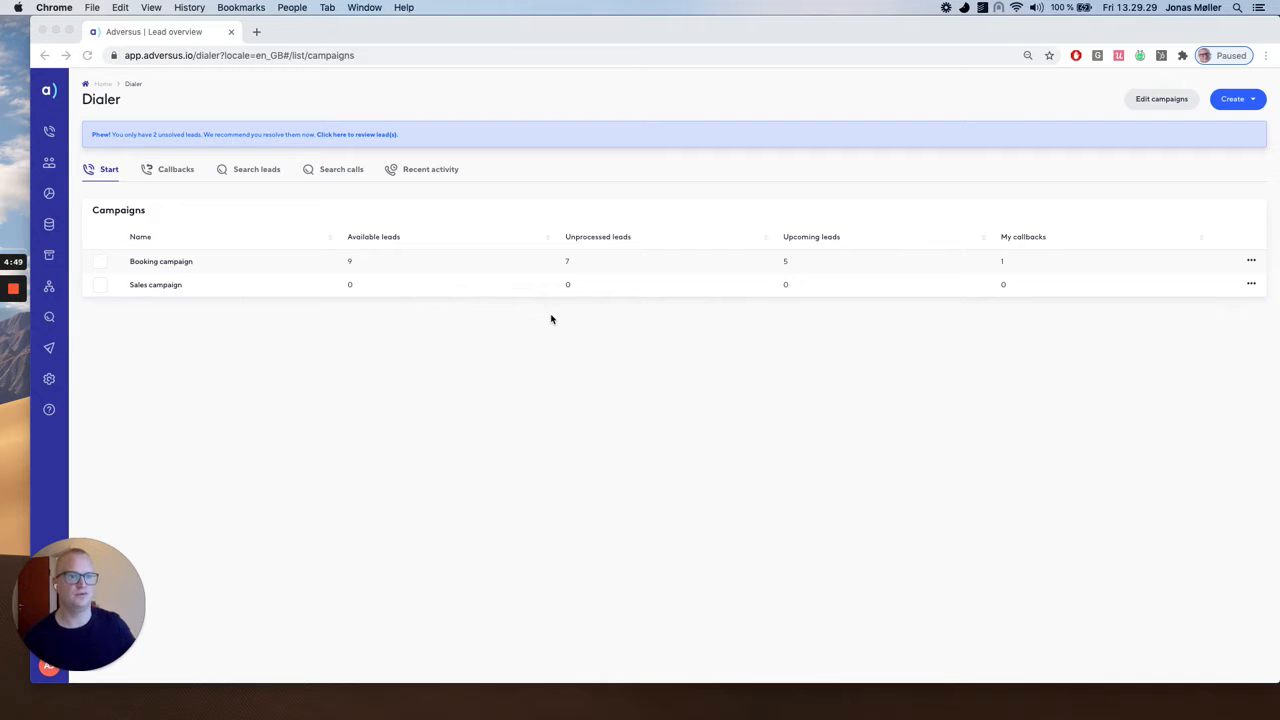
Open the user administration and start creating a new user.
{"action": "left_click", "coordinate": [50, 167]}
{"action": "left_click", "coordinate": [50, 167]}
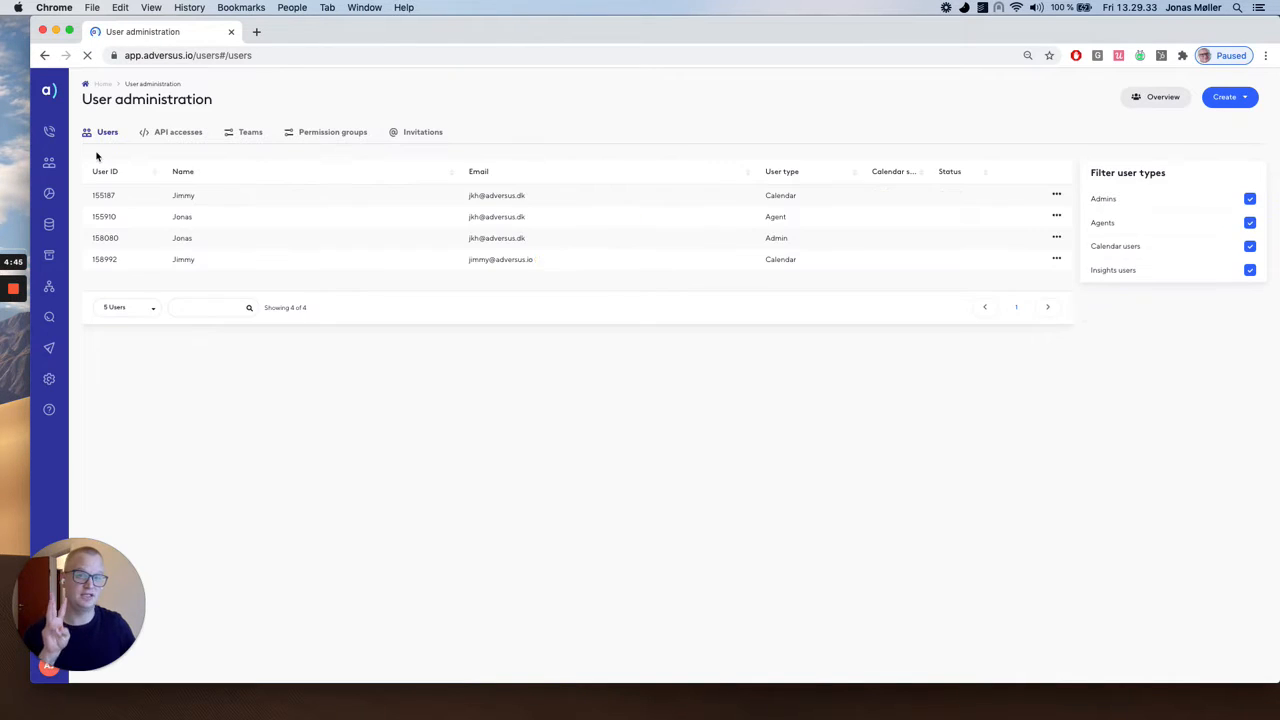
{"action": "left_click", "coordinate": [1222, 98]}
{"action": "left_click", "coordinate": [1203, 130]}
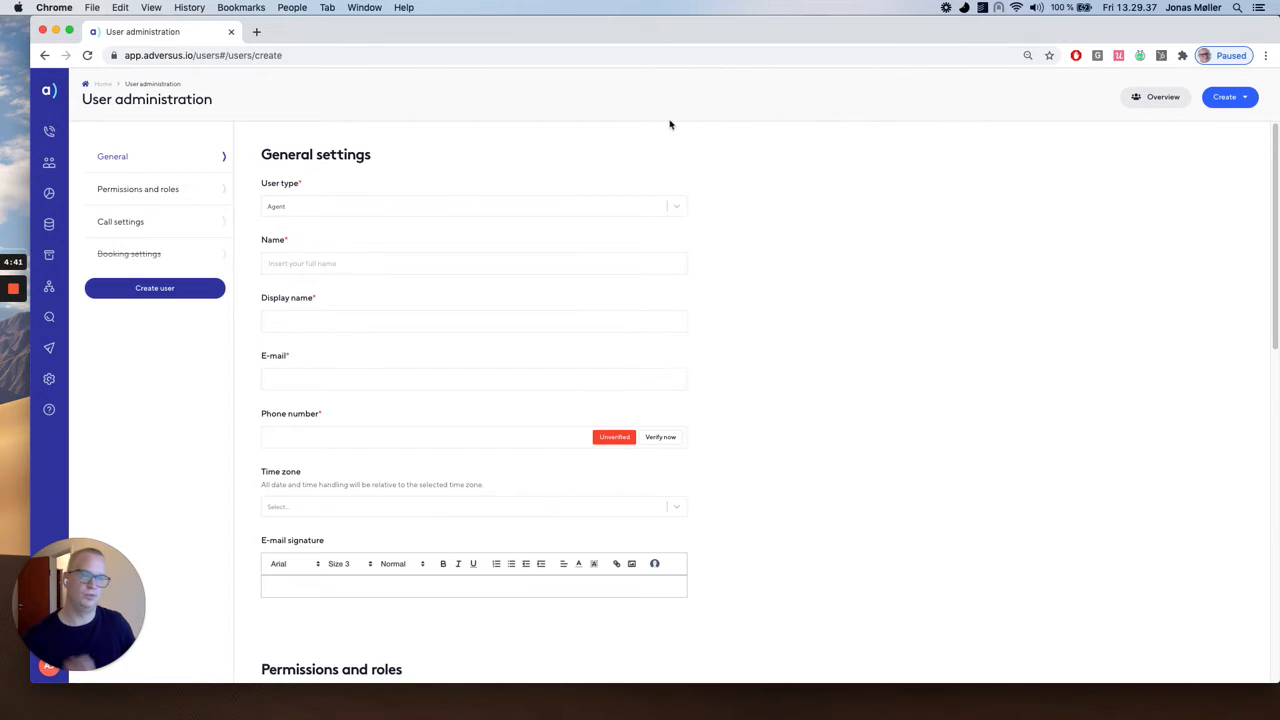
Set the new user's type to Calendar user and to Insights user, and review the general fields for the Insights type.
{"action": "left_click", "coordinate": [532, 205]}
{"action": "left_click", "coordinate": [485, 252]}
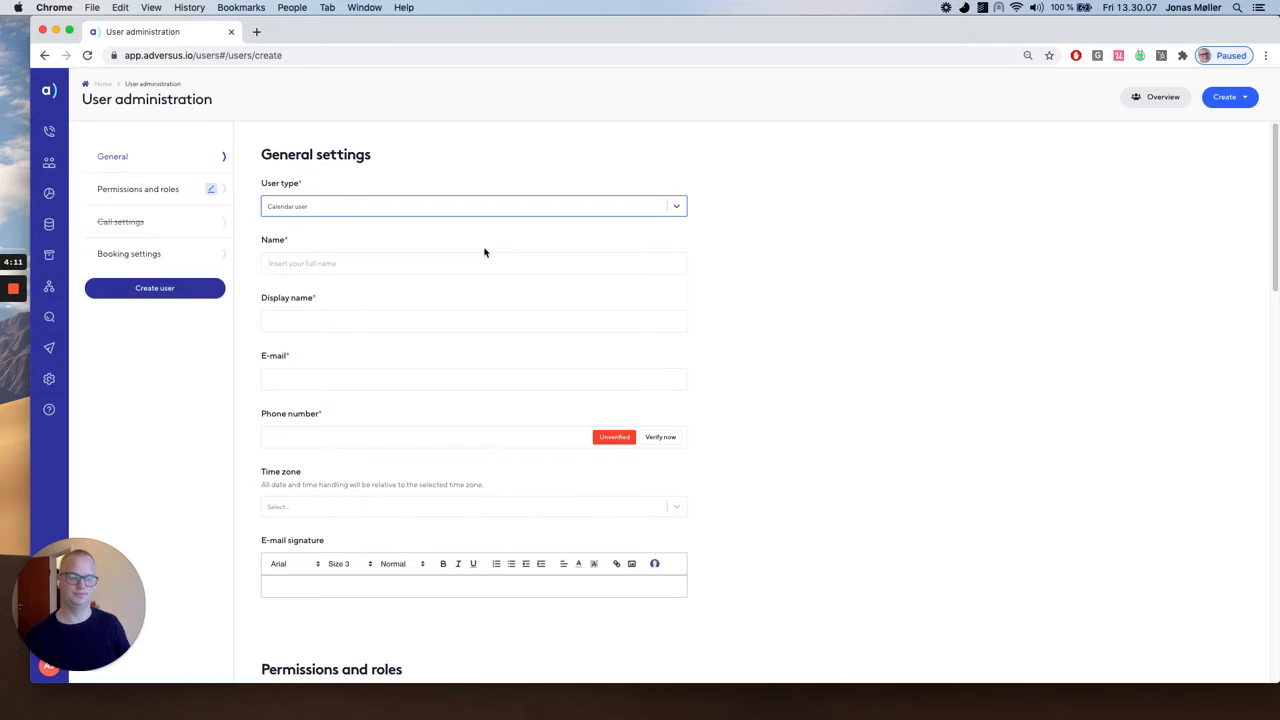
{"action": "left_click", "coordinate": [472, 205]}
{"action": "left_click", "coordinate": [434, 266]}
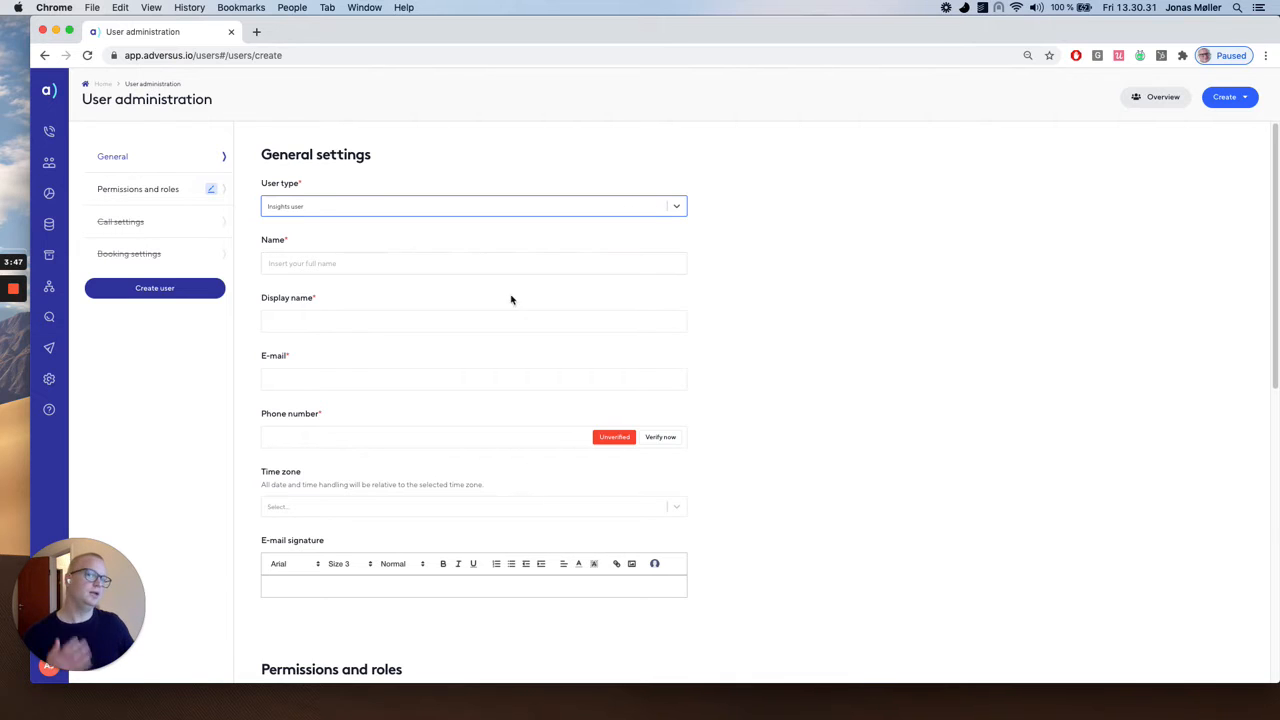
{"action": "scroll", "coordinate": [797, 403], "scroll_direction": "down", "scroll_amount": 3}
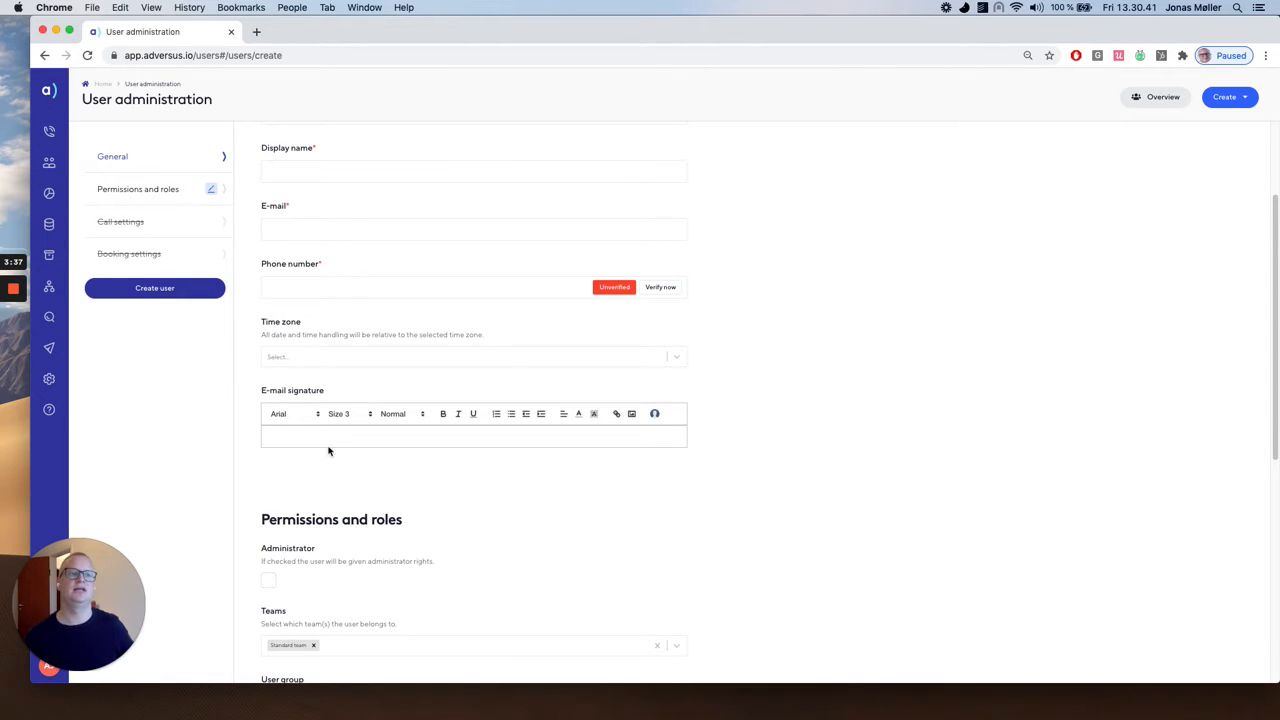
{"action": "scroll", "coordinate": [329, 449], "scroll_direction": "up", "scroll_amount": 3}
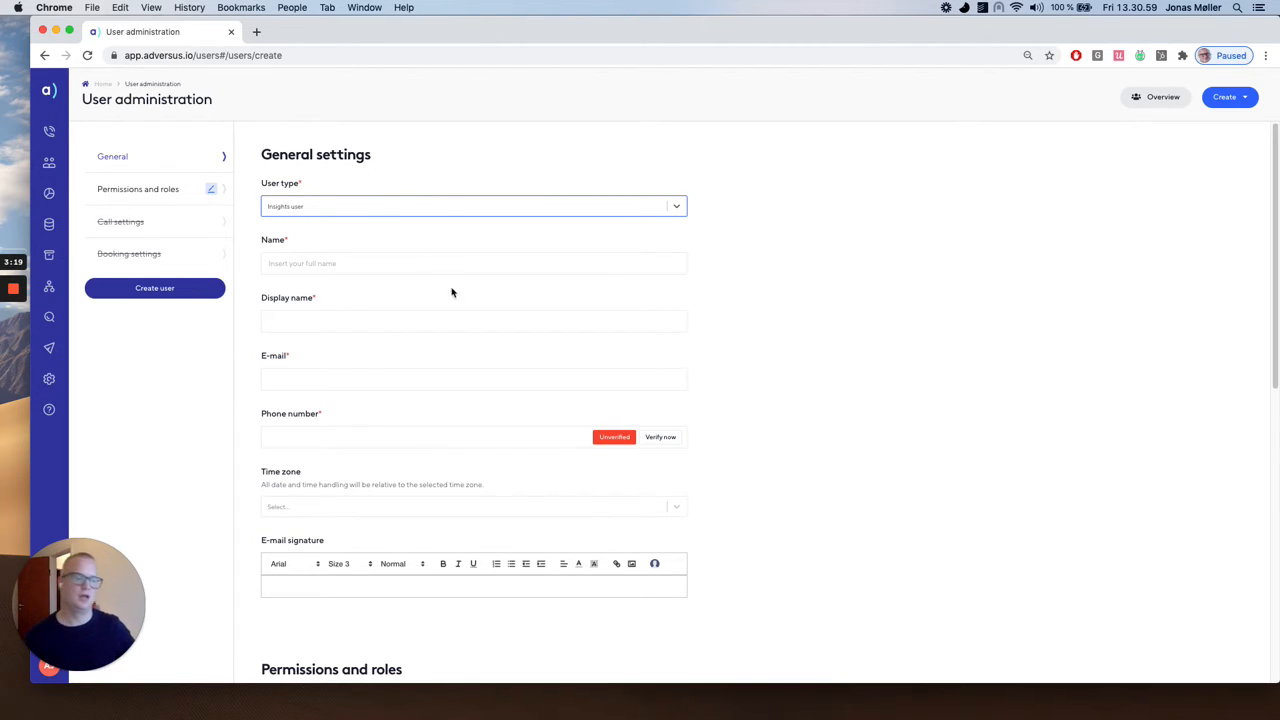
Set the new user's type to Agent and review the form down to the permissions and roles settings.
{"action": "scroll", "coordinate": [511, 371], "scroll_direction": "down", "scroll_amount": 1}
{"action": "left_click", "coordinate": [378, 204]}
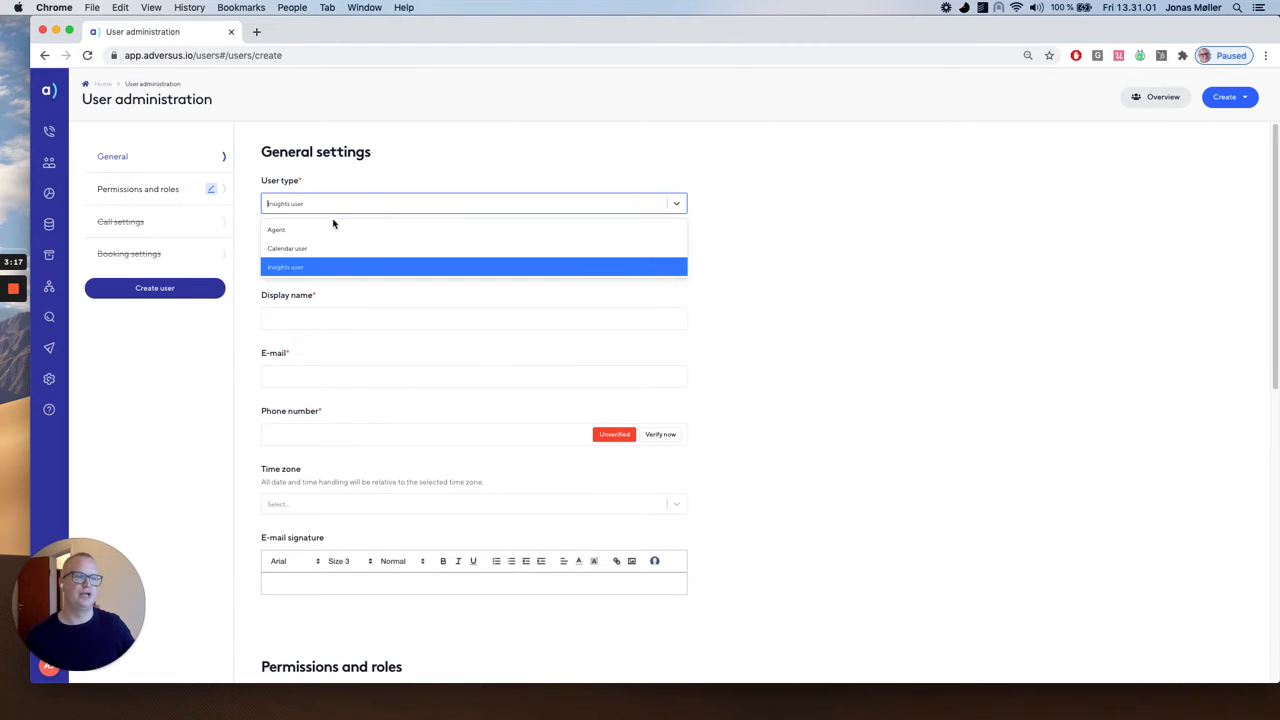
{"action": "left_click", "coordinate": [378, 262]}
{"action": "left_click", "coordinate": [473, 315]}
{"action": "scroll", "coordinate": [473, 313], "scroll_direction": "down", "scroll_amount": 1}
{"action": "scroll", "coordinate": [446, 320], "scroll_direction": "down", "scroll_amount": 5}
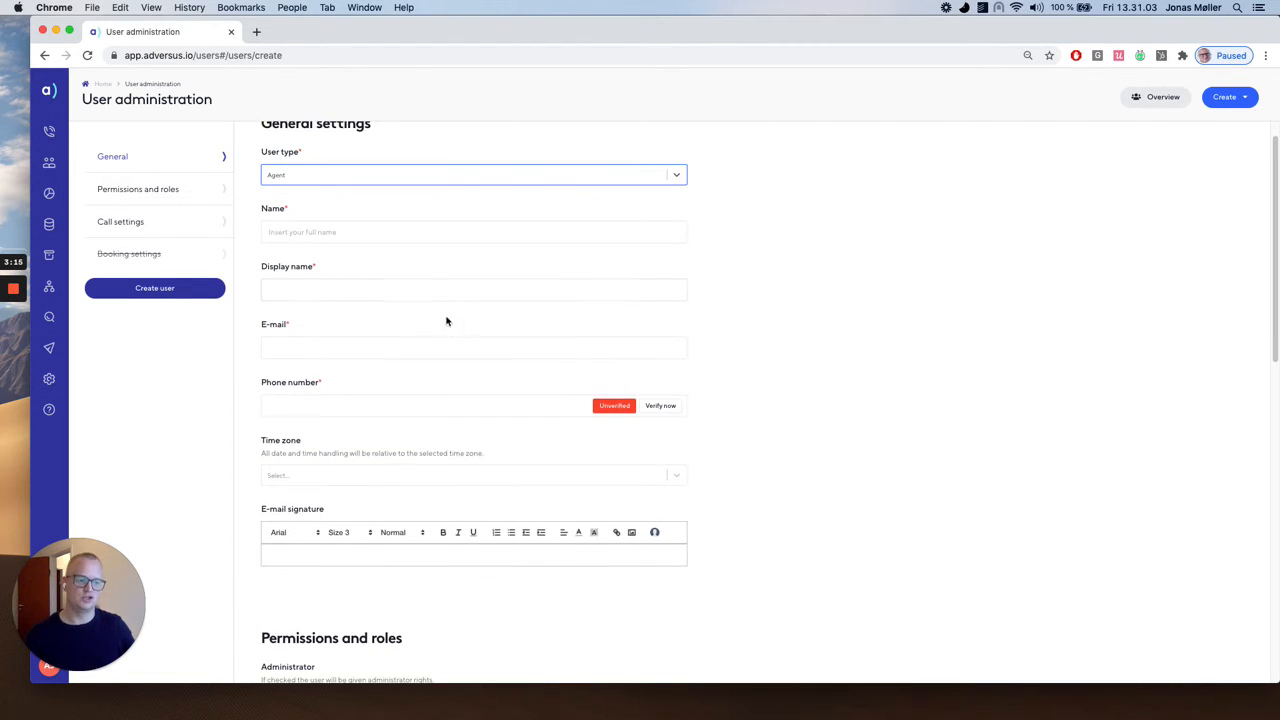
{"action": "scroll", "coordinate": [414, 343], "scroll_direction": "down", "scroll_amount": 2}
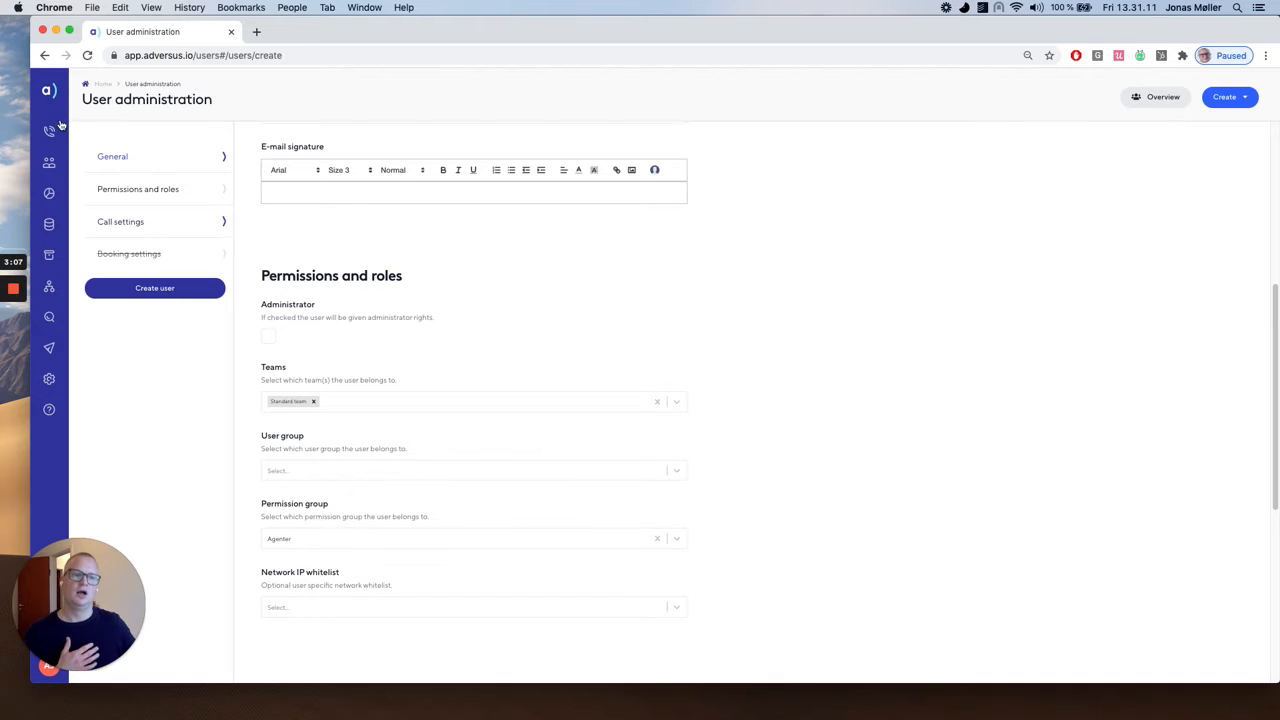
Open the overview of permission groups and review the Agenter, Kalenderbrugere and Salgsadgang groups.
{"action": "left_click", "coordinate": [97, 168]}
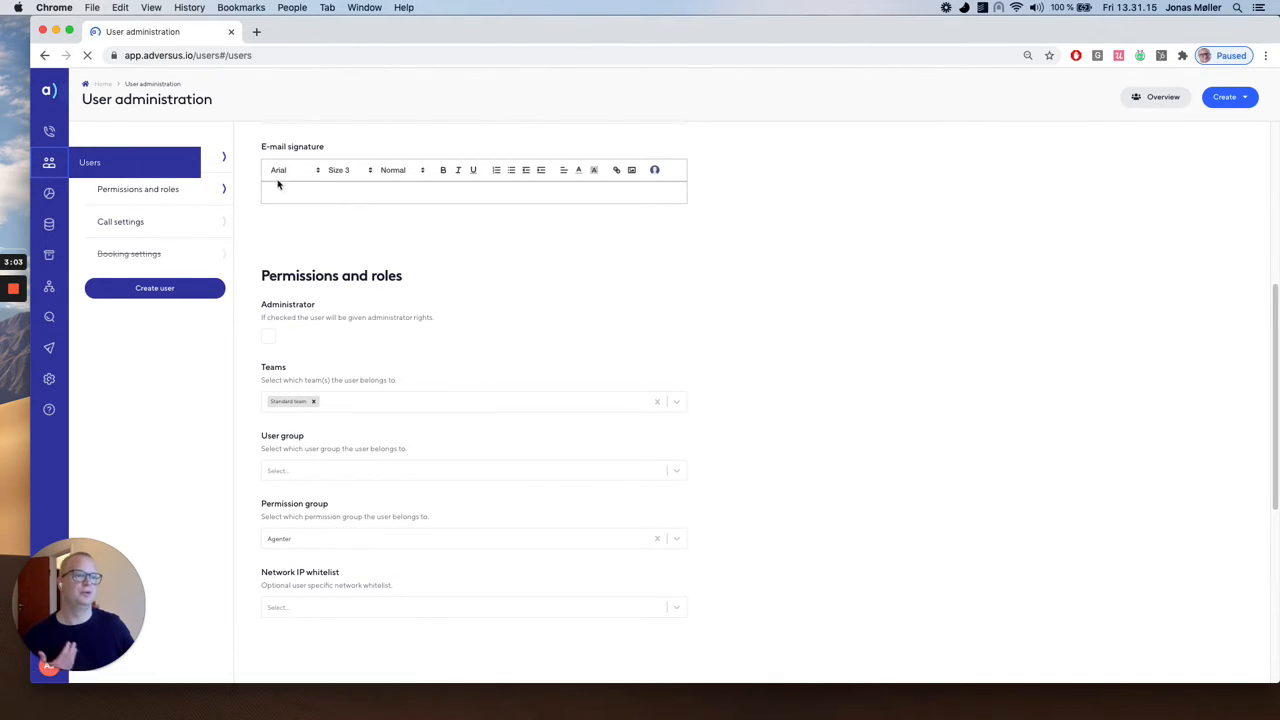
{"action": "left_click", "coordinate": [325, 138]}
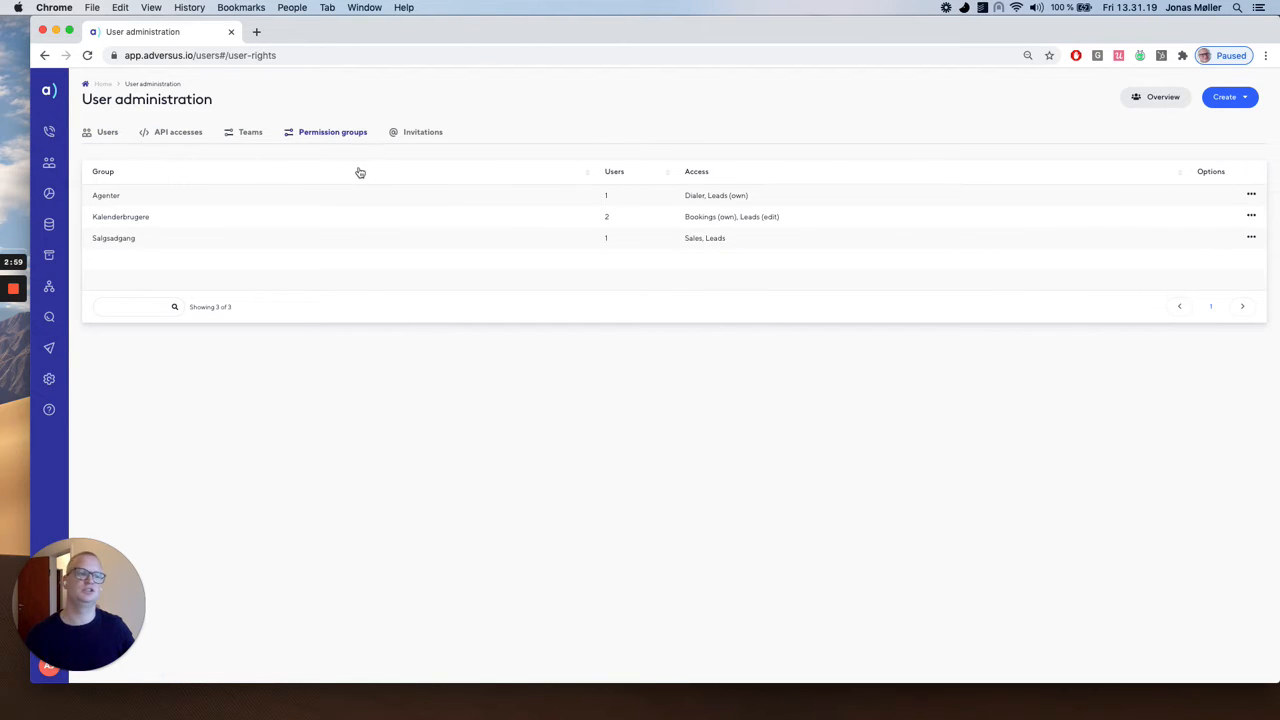
{"action": "left_click_drag", "start_coordinate": [123, 203], "coordinate": [87, 203]}
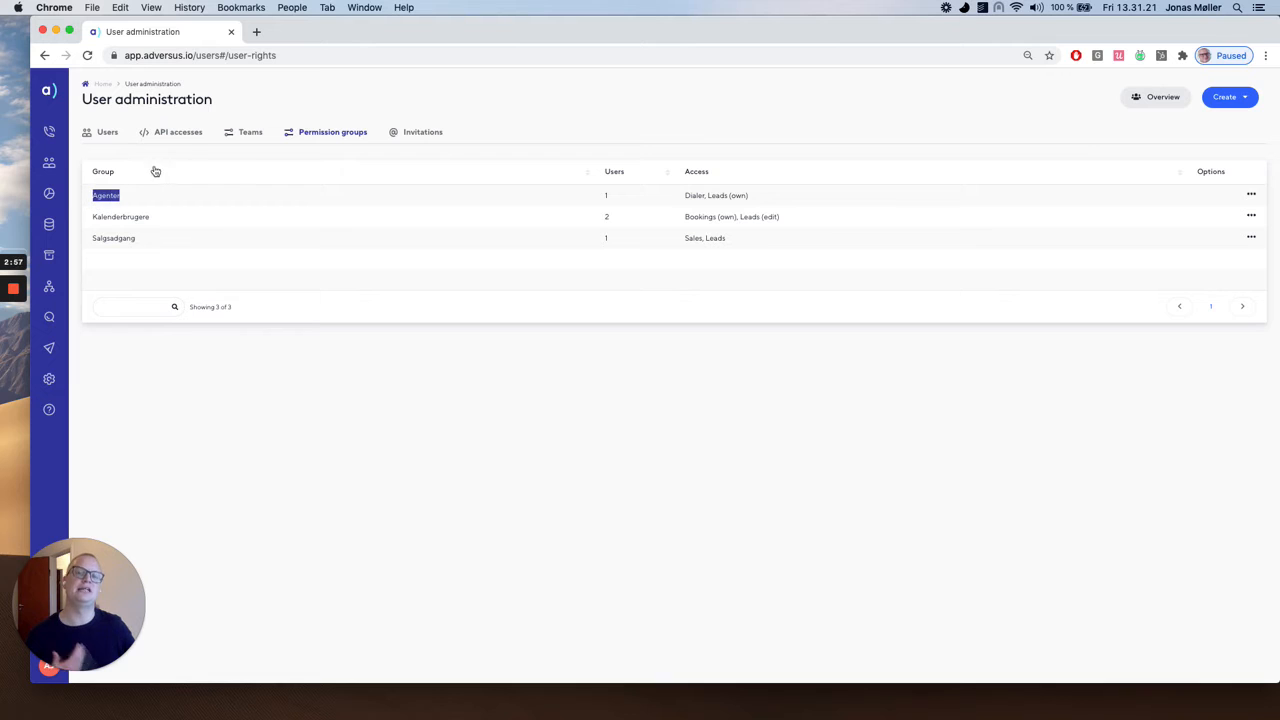
{"action": "left_click", "coordinate": [432, 191]}
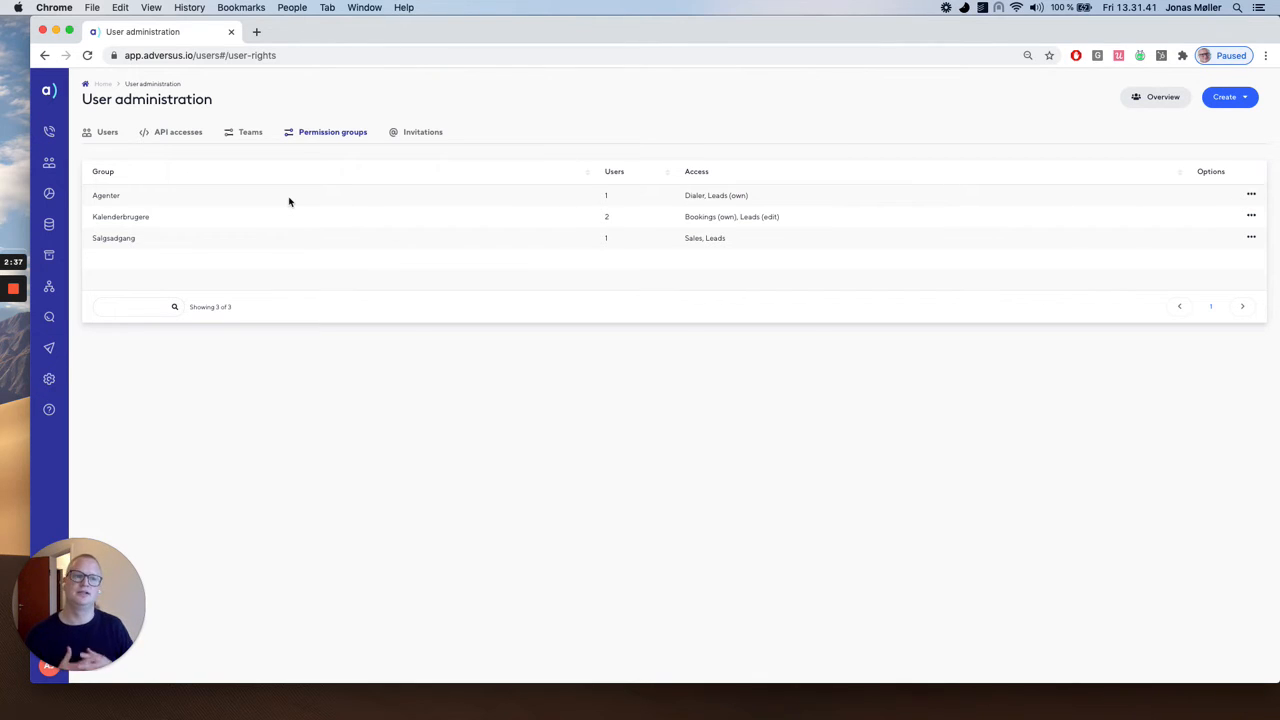
{"action": "double_click", "coordinate": [103, 195]}
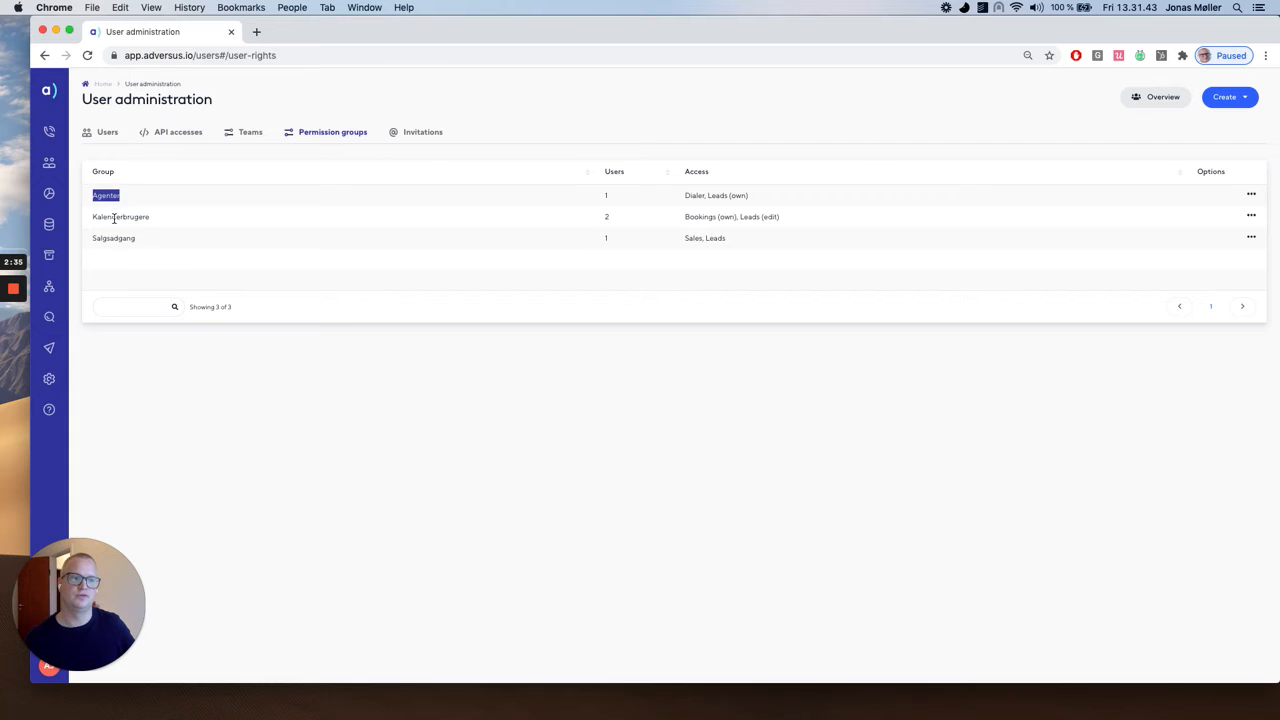
{"action": "double_click", "coordinate": [114, 217]}
{"action": "double_click", "coordinate": [110, 238]}
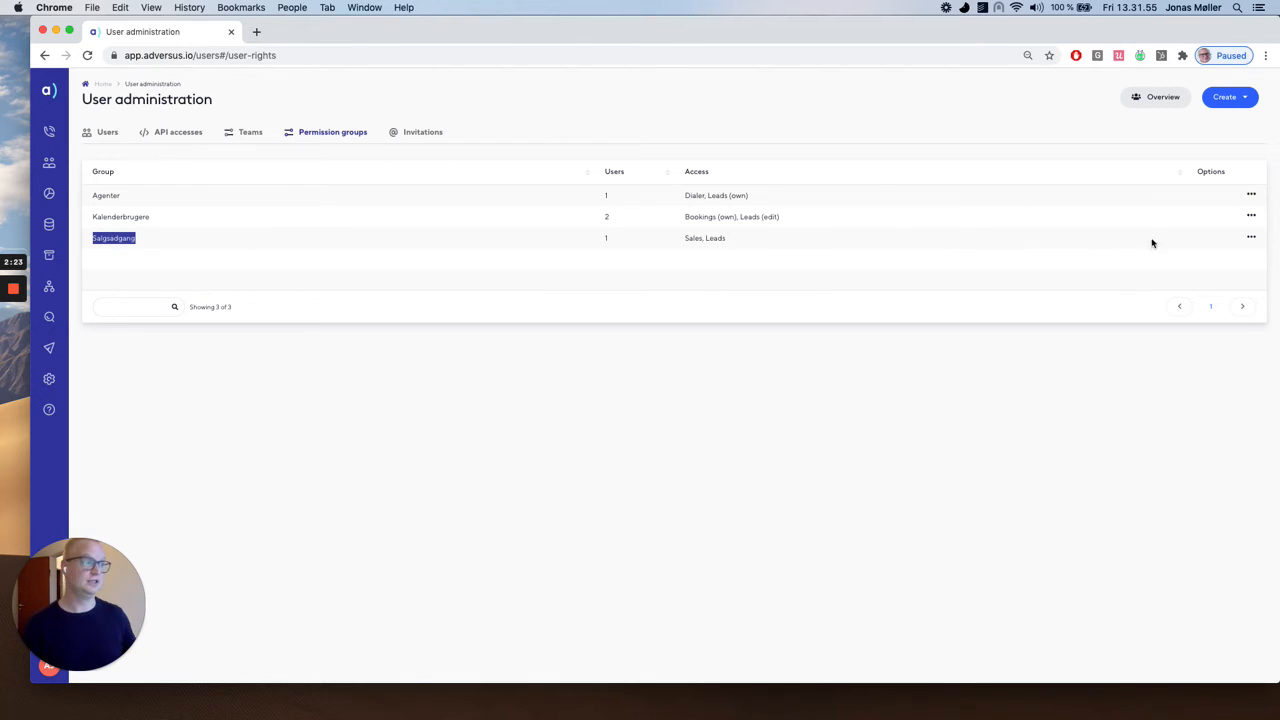
Open the Agenter permission group for editing and remove its Create lead permission.
{"action": "left_click", "coordinate": [1251, 194]}
{"action": "left_click", "coordinate": [1218, 221]}
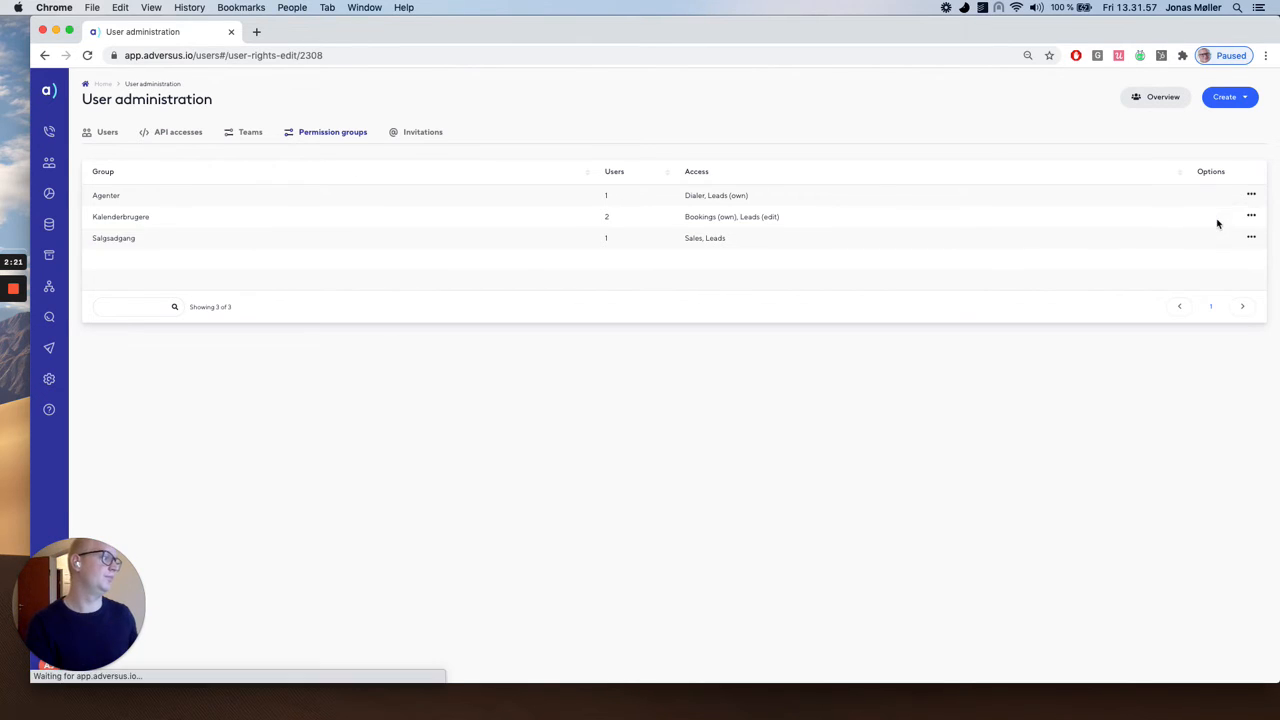
{"action": "left_click", "coordinate": [1180, 178]}
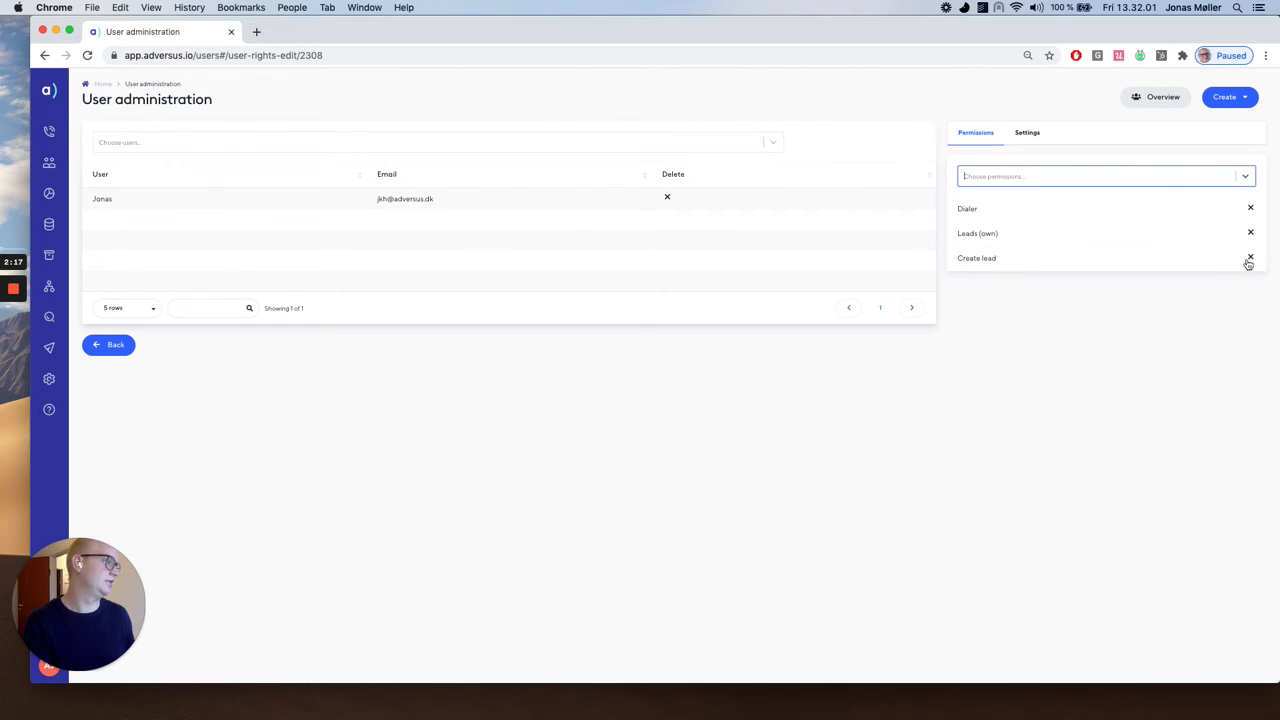
{"action": "left_click", "coordinate": [1250, 259]}
Add the Create lead permission back to the Agenter group.
{"action": "left_click", "coordinate": [1105, 181]}
{"action": "type", "text": "cre"}
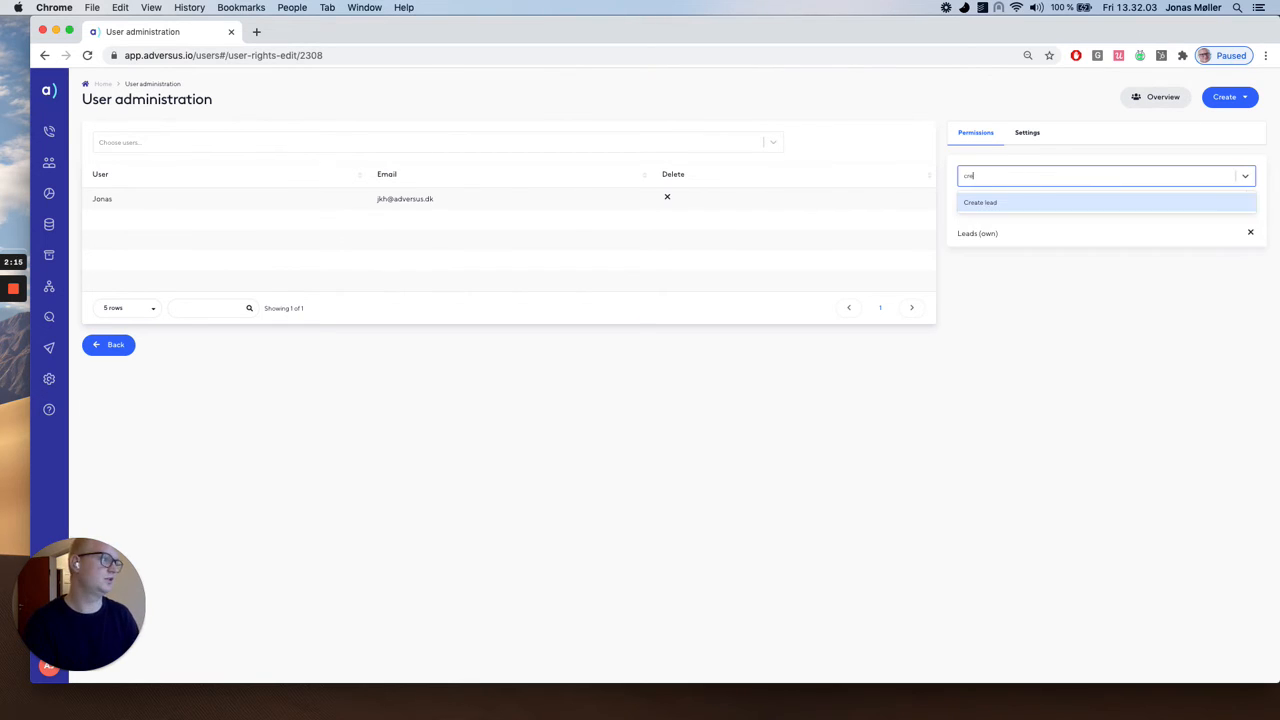
{"action": "key", "text": "Return"}
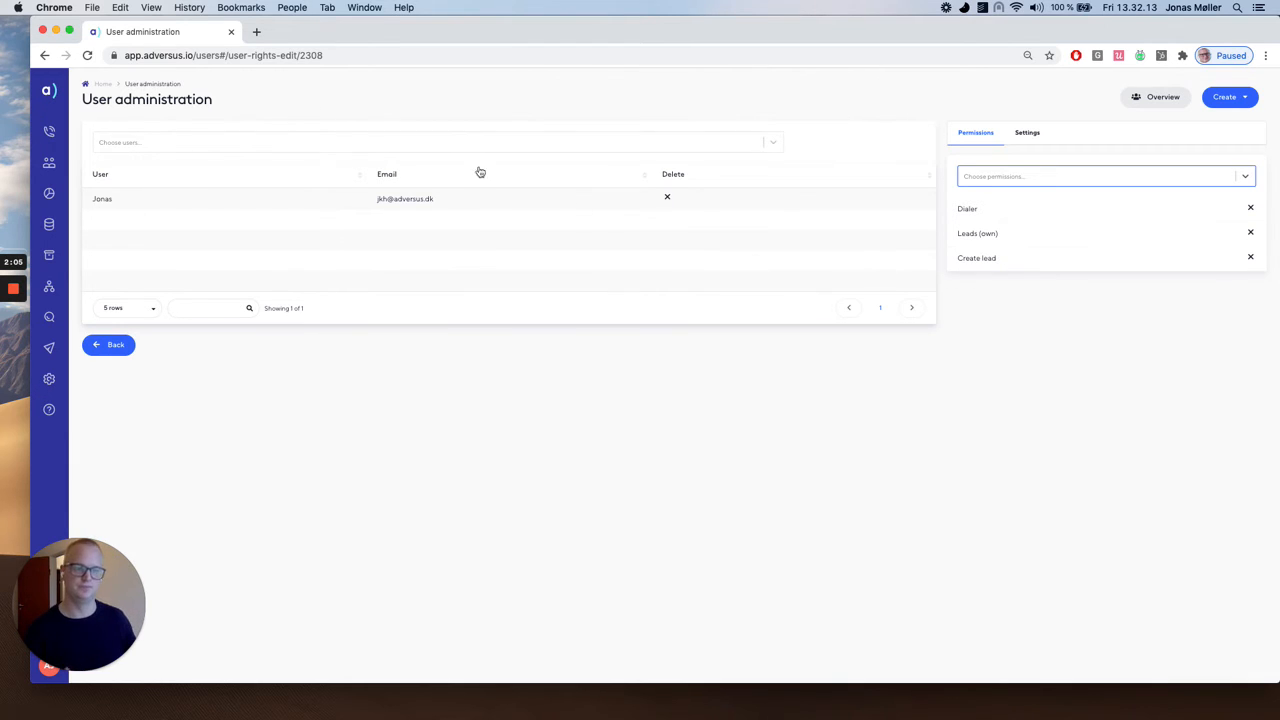
Return to the permission groups overview and show the option for creating a new permission group.
{"action": "left_click", "coordinate": [156, 168]}
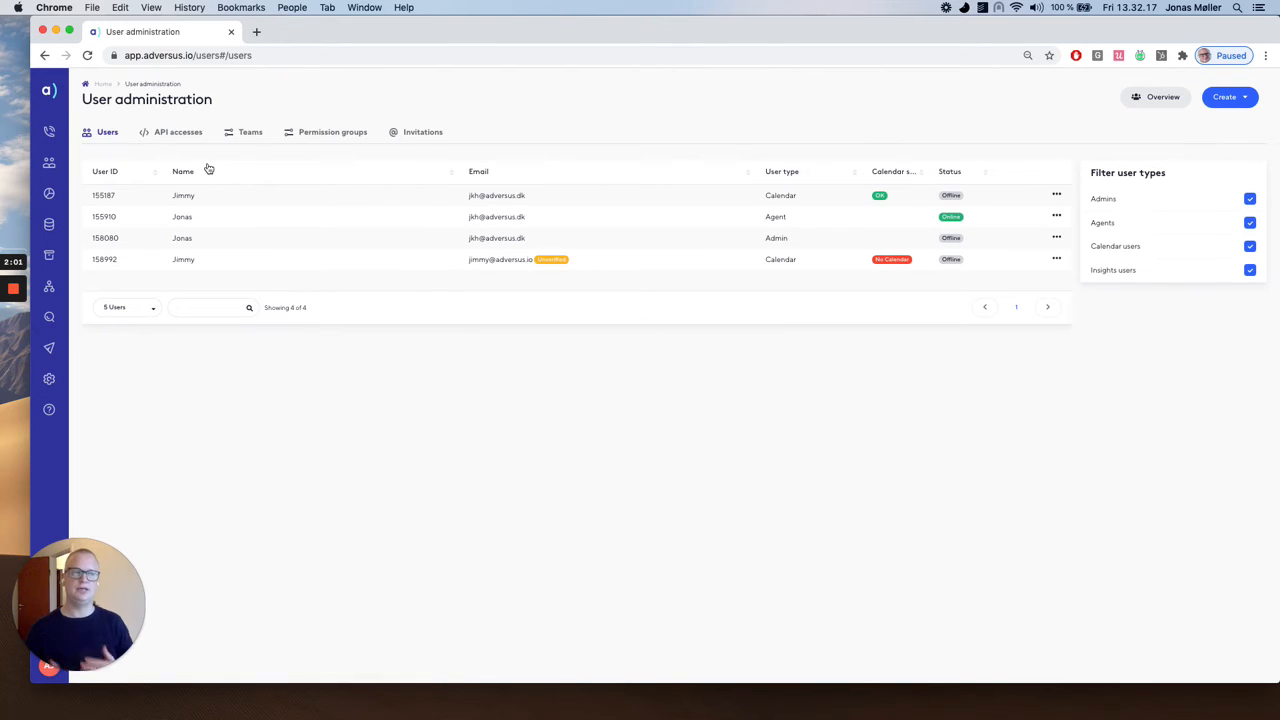
{"action": "left_click", "coordinate": [319, 139]}
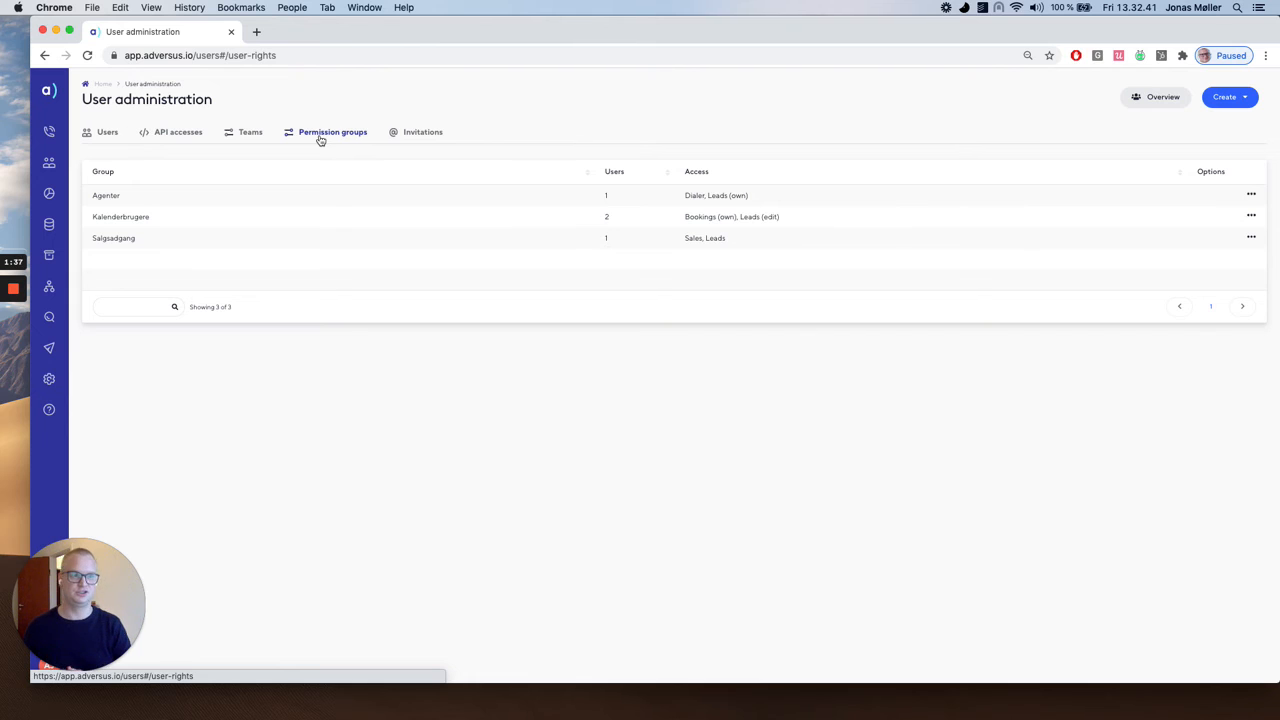
{"action": "left_click", "coordinate": [1232, 102]}
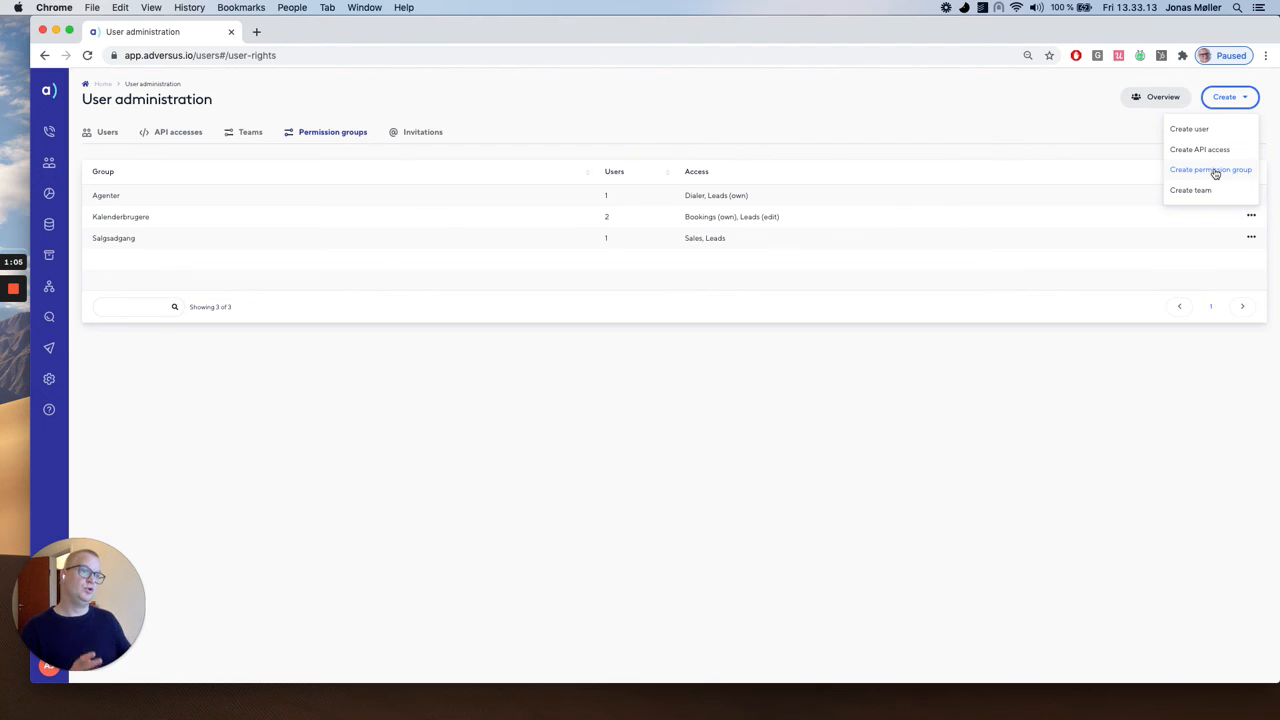
Open the list of teams and highlight the Standard team entry.
{"action": "left_click", "coordinate": [247, 129]}
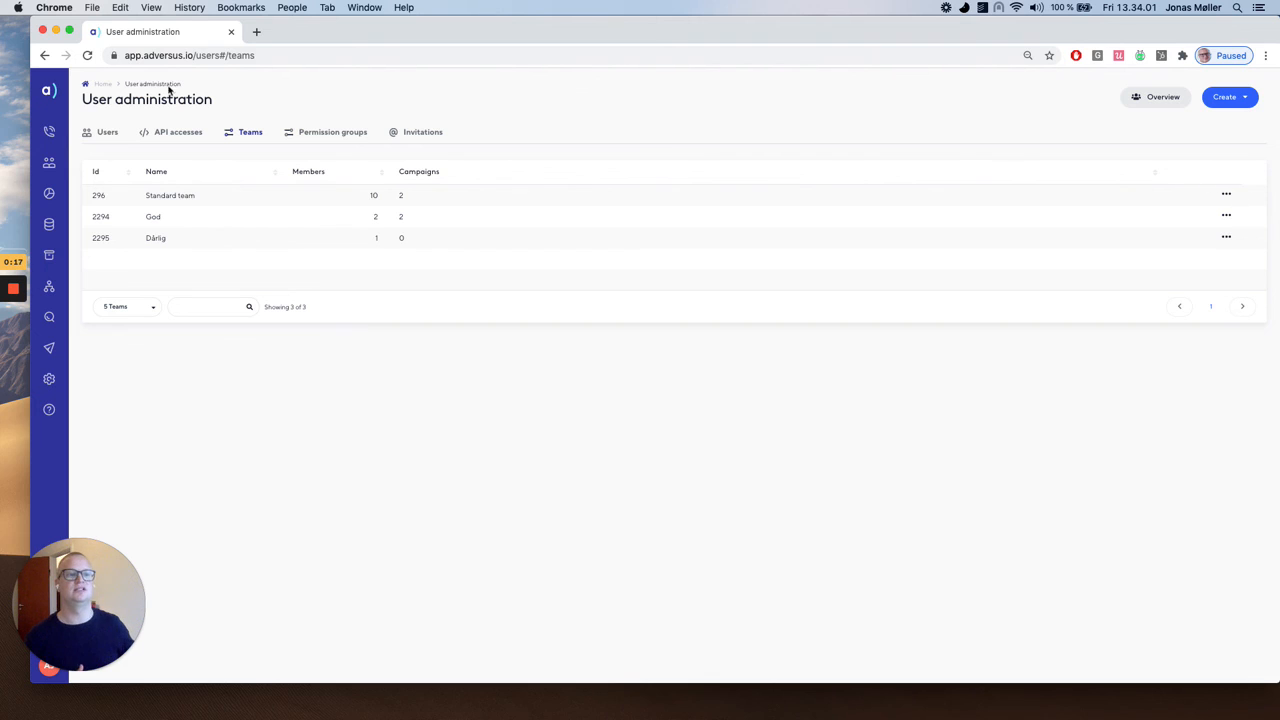
{"action": "left_click_drag", "start_coordinate": [197, 196], "coordinate": [142, 193]}
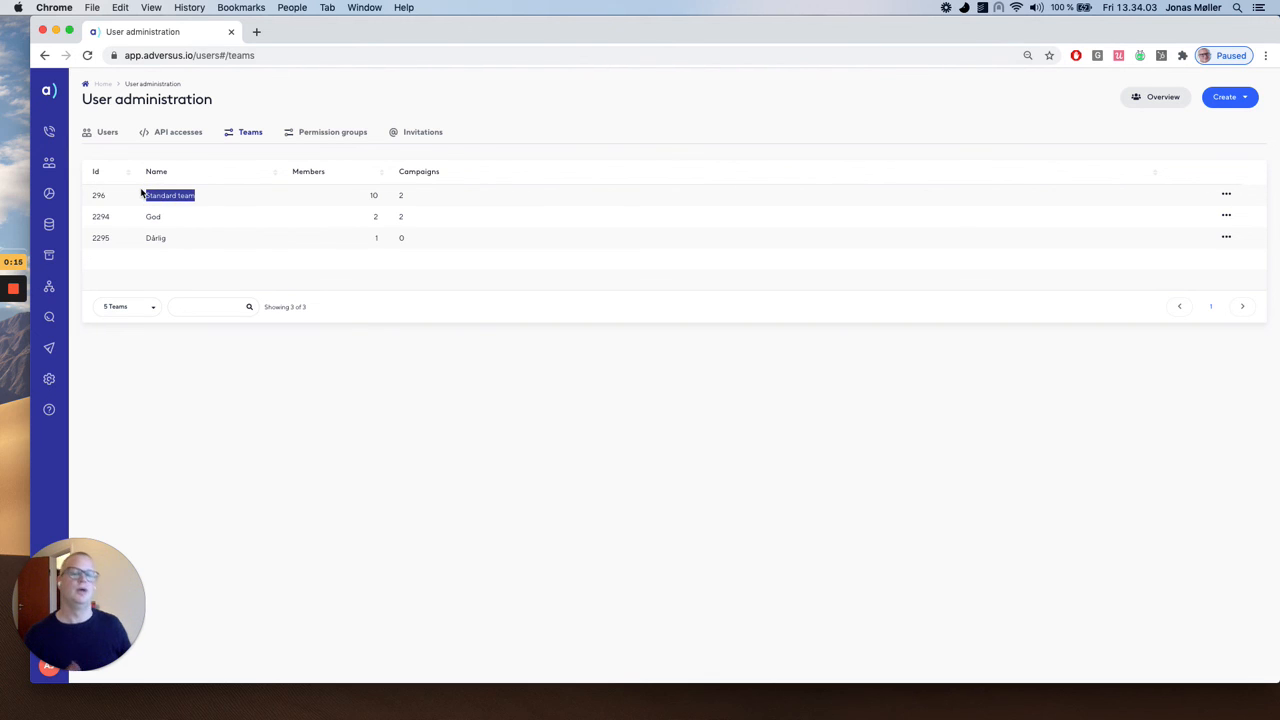